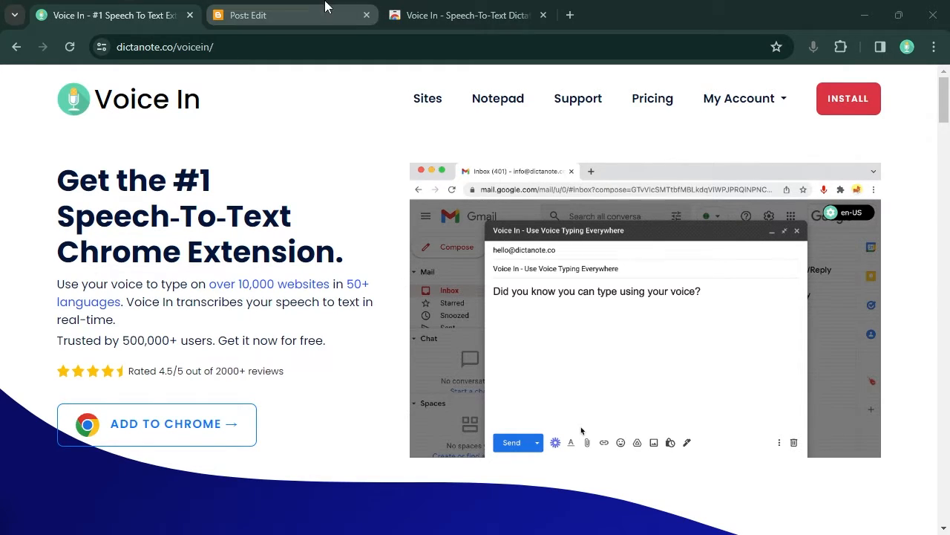
Step: Dictate the thousand-word blog post plan and 'voice typing is amazing' into the post body with Voice In
left_click(327, 15)
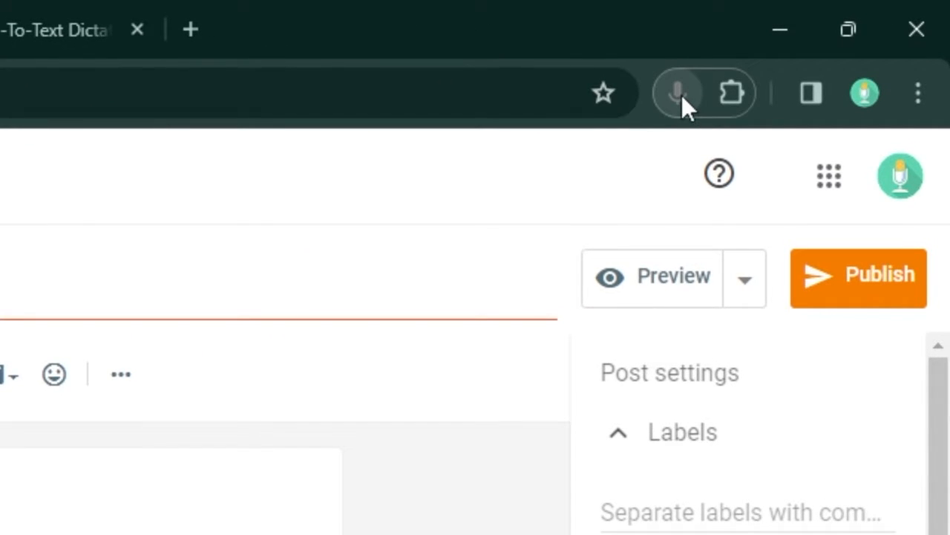
left_click(682, 95)
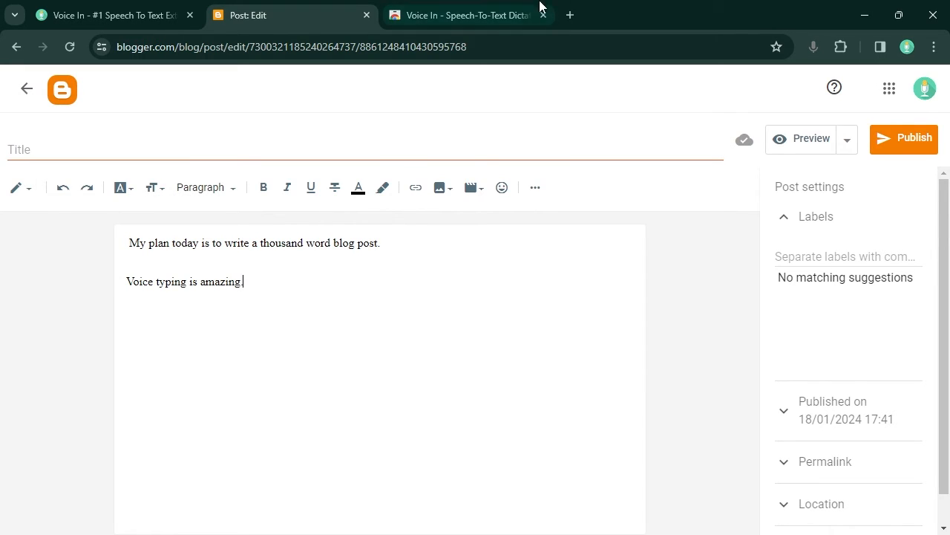
Step: Show the Voice In - Speech-To-Text Dictation listing in the Chrome Web Store
left_click(468, 15)
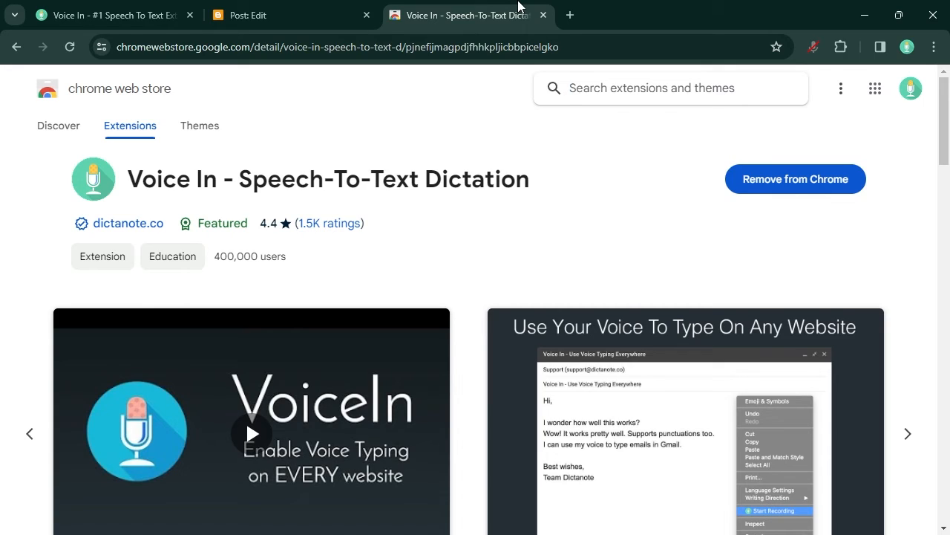